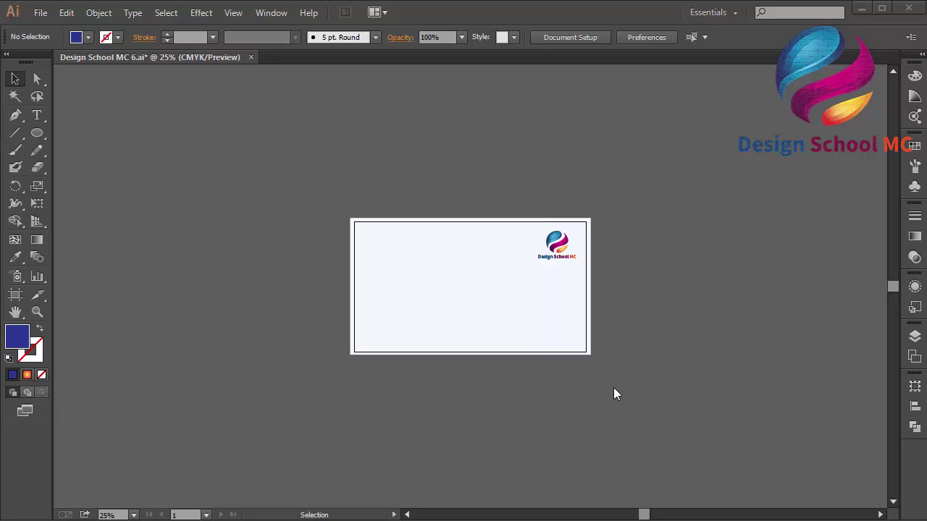
Zoom the artboard view from 25% to 50%.
{"action": "key", "text": "ctrl+equal"}
{"action": "key", "text": "ctrl+equal"}
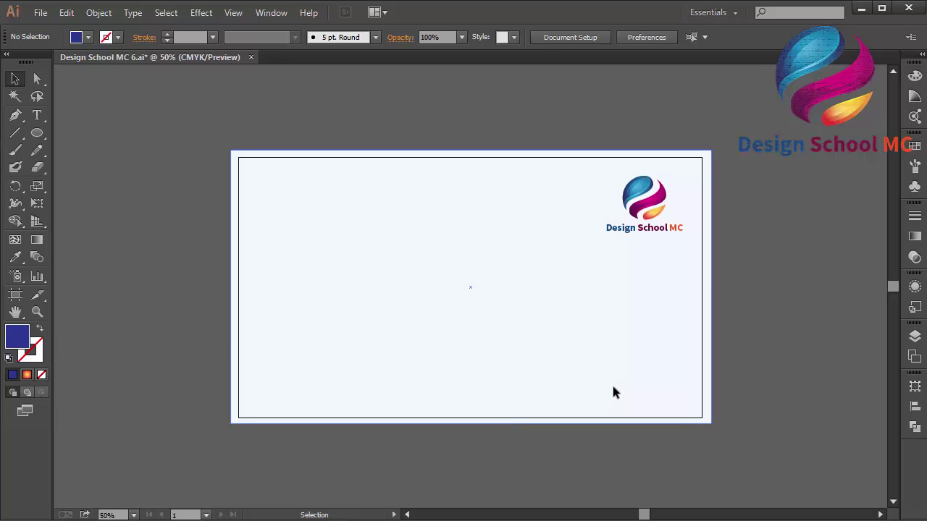
Draw a large circle and a second smaller blue circle with the Ellipse tool.
{"action": "left_click_drag", "start_coordinate": [37, 136], "coordinate": [102, 167]}
{"action": "left_click_drag", "start_coordinate": [337, 210], "coordinate": [516, 360]}
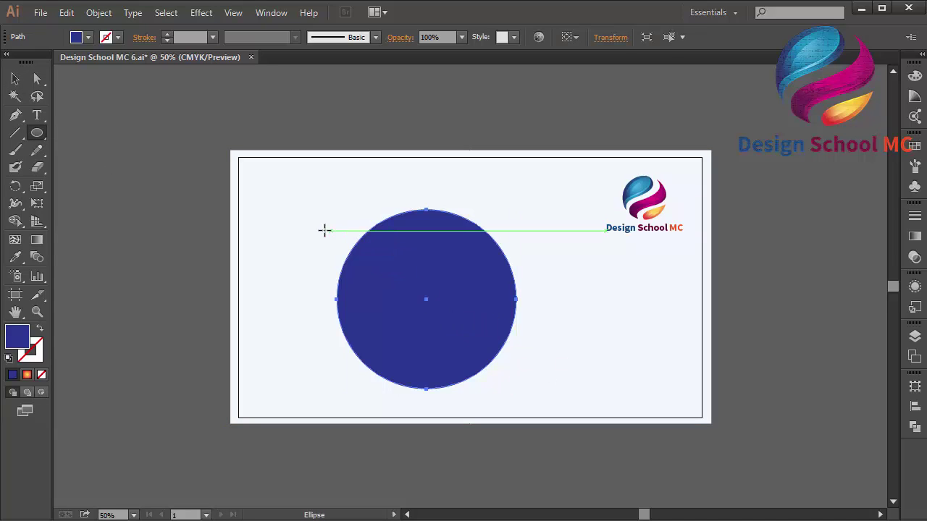
{"action": "left_click_drag", "start_coordinate": [204, 180], "coordinate": [338, 315]}
Move the small circle inside the large one, enlarge it to about 461 px, centre it, and select both.
{"action": "left_click", "coordinate": [14, 80]}
{"action": "left_click_drag", "start_coordinate": [290, 263], "coordinate": [427, 300]}
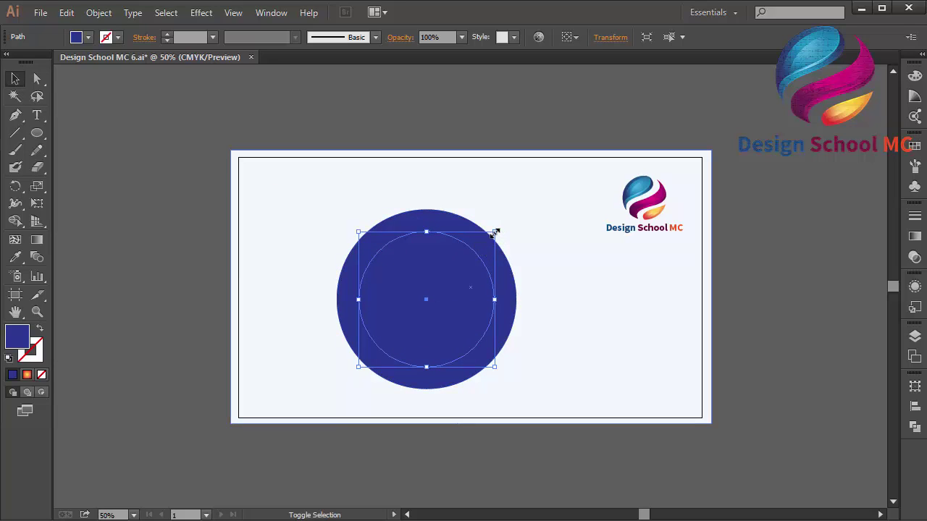
{"action": "left_click_drag", "start_coordinate": [495, 233], "coordinate": [505, 219]}
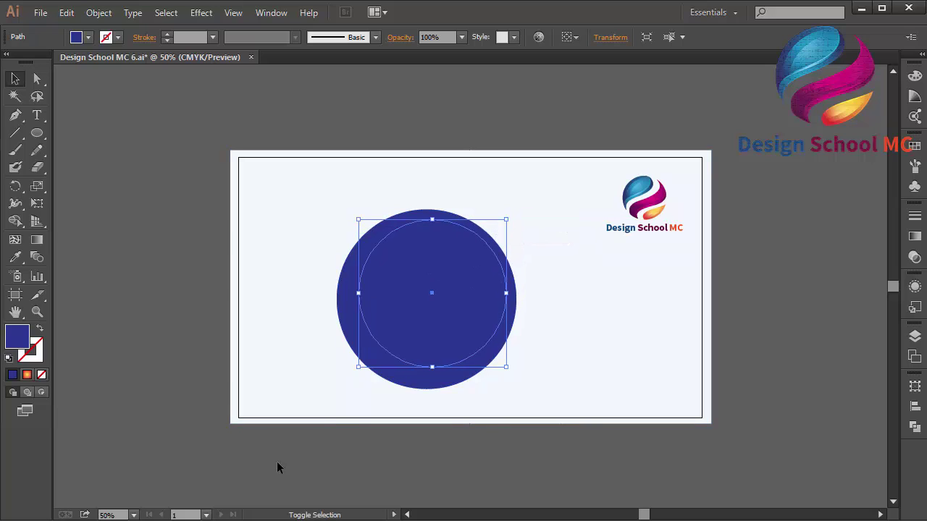
{"action": "mouse_move", "coordinate": [358, 370]}
{"action": "left_mouse_down"}
{"action": "mouse_move", "coordinate": [344, 390]}
{"action": "mouse_move", "coordinate": [345, 382]}
{"action": "left_mouse_up"}
{"action": "left_click_drag", "start_coordinate": [507, 220], "coordinate": [513, 214]}
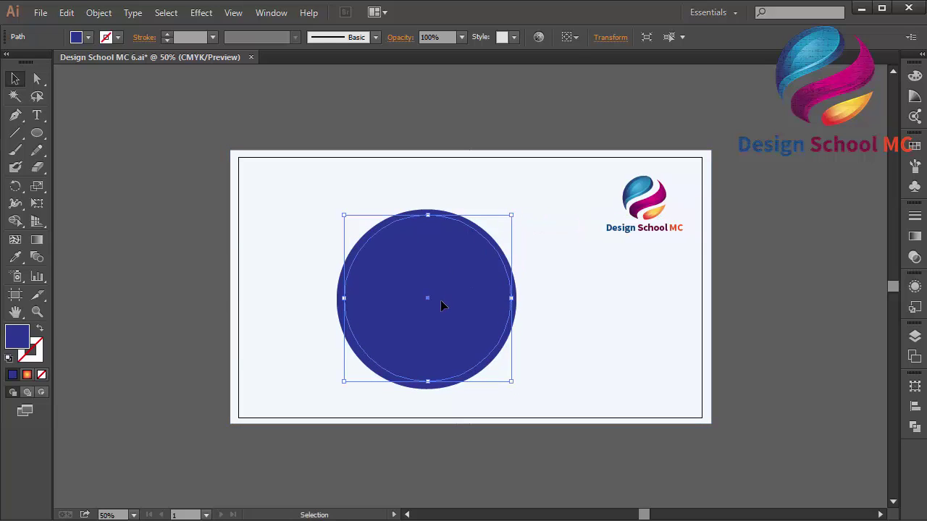
{"action": "left_click_drag", "start_coordinate": [439, 305], "coordinate": [436, 302]}
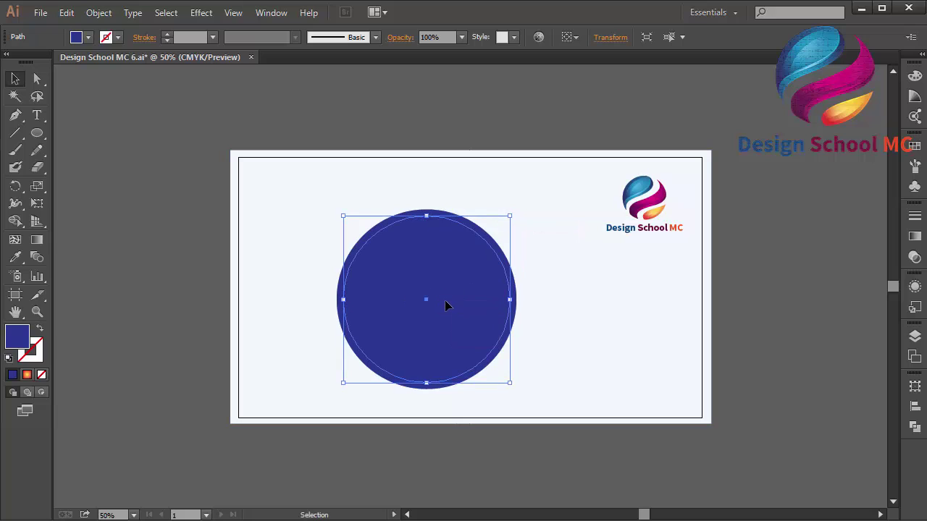
{"action": "left_click", "coordinate": [514, 340], "text": "shift"}
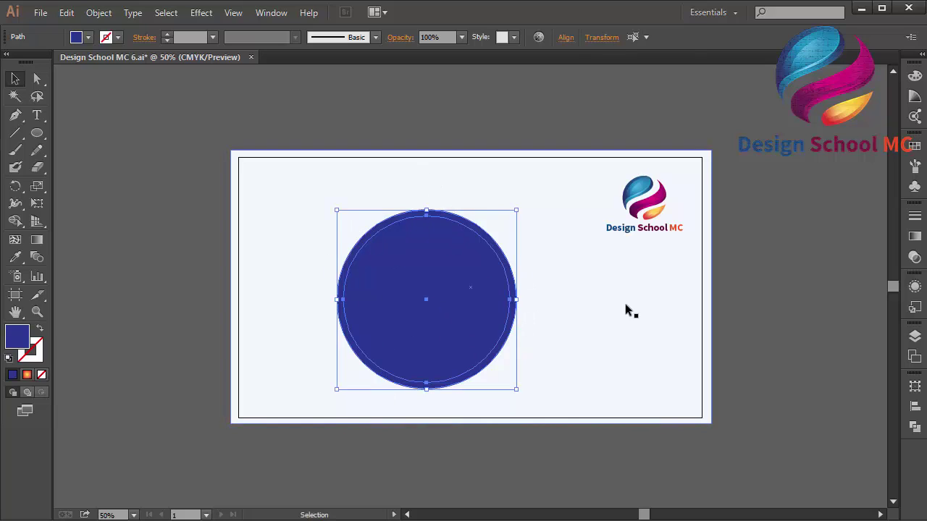
Apply Pathfinder Minus Front to subtract the inner circle and leave a blue ring.
{"action": "left_click", "coordinate": [915, 429]}
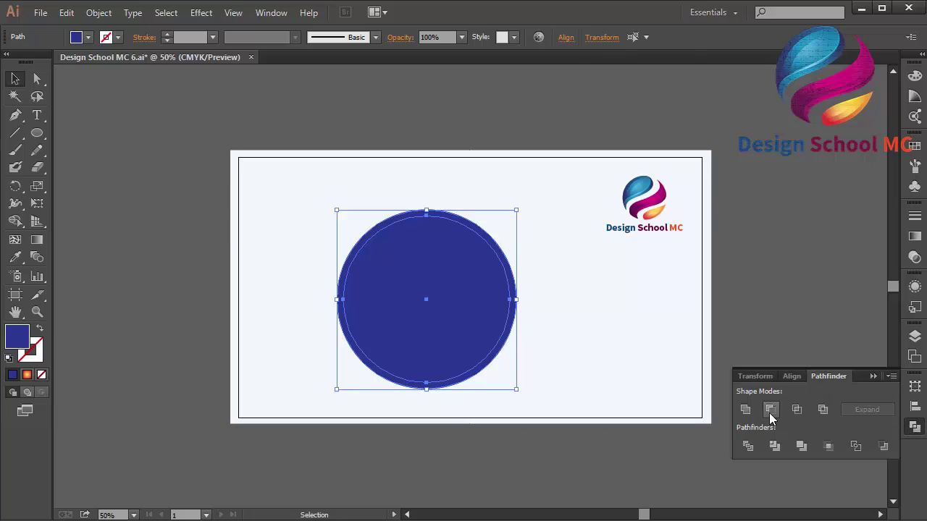
{"action": "left_click", "coordinate": [773, 410]}
{"action": "left_click", "coordinate": [872, 377]}
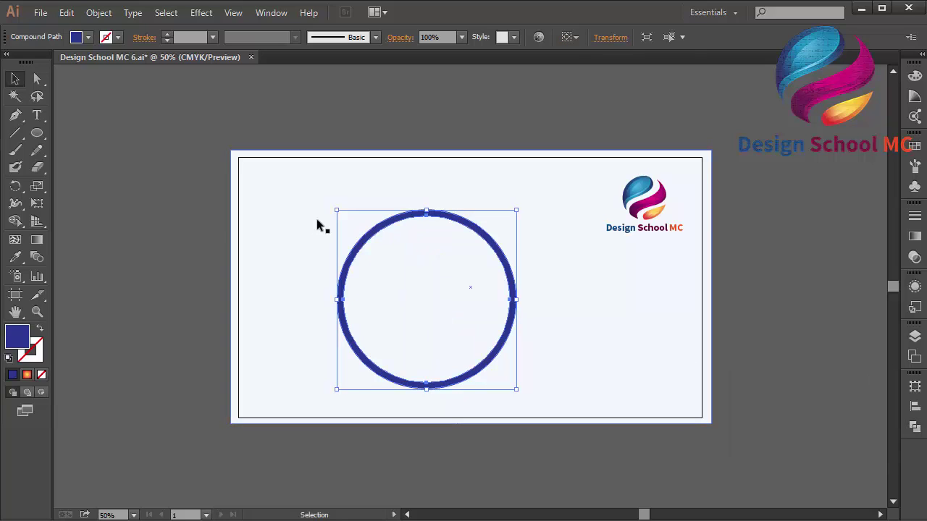
Draw a 400 px solid circle, centre it inside the ring, and hide the perspective grid.
{"action": "left_click", "coordinate": [38, 134]}
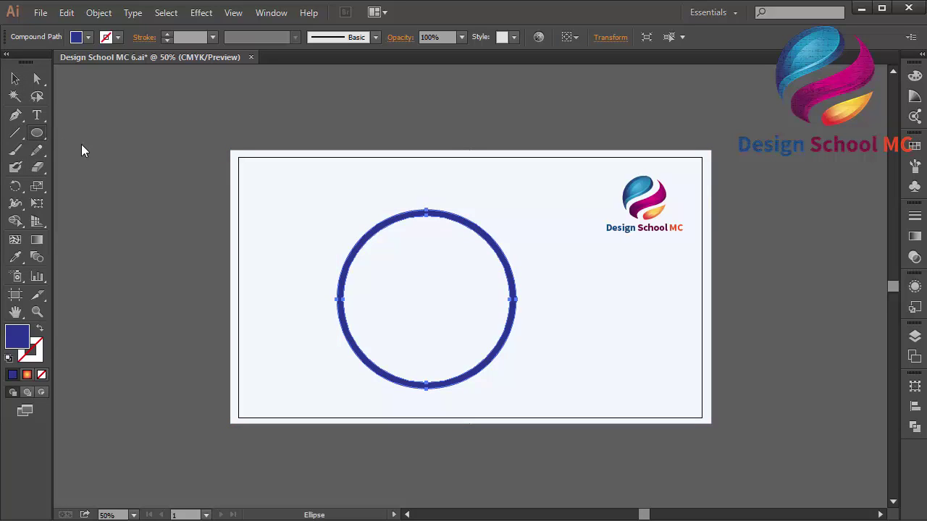
{"action": "left_click_drag", "start_coordinate": [162, 168], "coordinate": [305, 312]}
{"action": "left_click", "coordinate": [15, 78]}
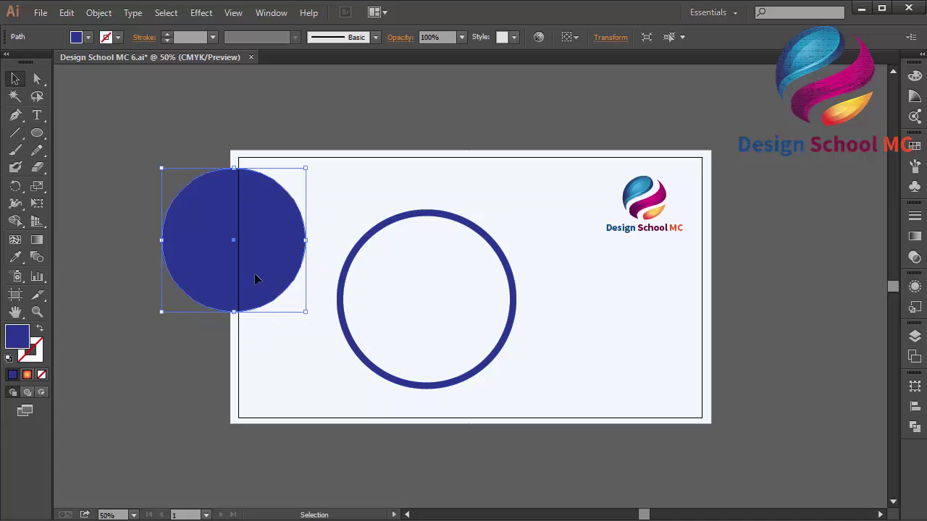
{"action": "left_click_drag", "start_coordinate": [429, 351], "coordinate": [444, 338]}
{"action": "left_click", "coordinate": [40, 222]}
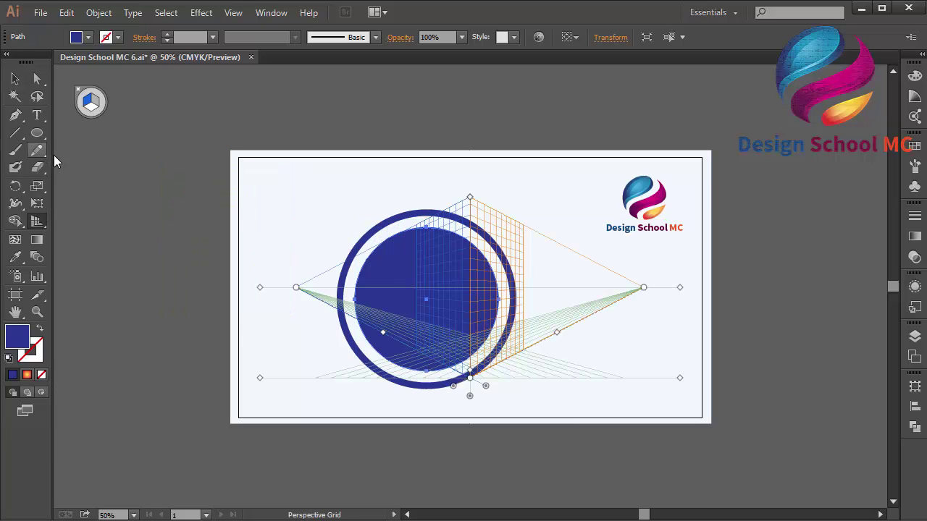
{"action": "left_click", "coordinate": [80, 90]}
{"action": "left_click", "coordinate": [16, 117]}
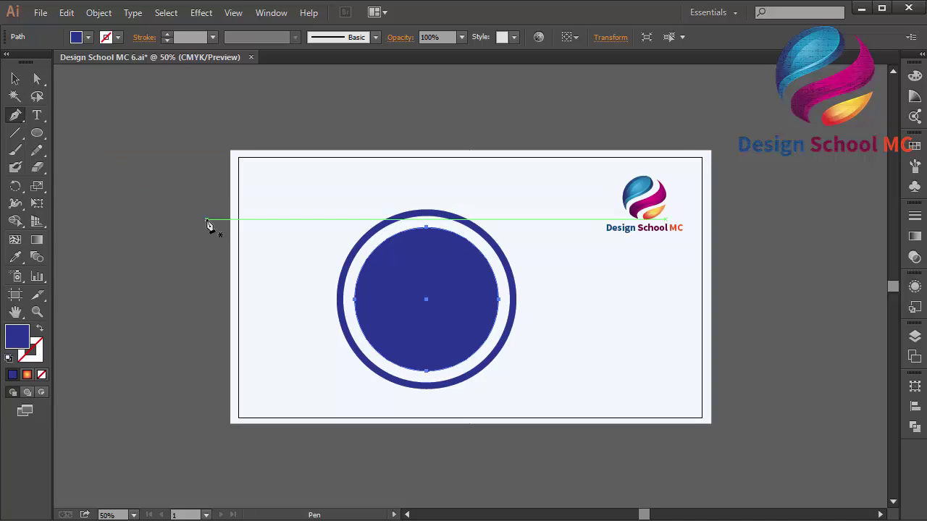
At 100% zoom, draw a closed Pen path with a curved lower edge covering the inner circle's top.
{"action": "key", "text": "ctrl+plus"}
{"action": "key", "text": "ctrl+plus"}
{"action": "left_click", "coordinate": [222, 318]}
{"action": "left_click_drag", "start_coordinate": [324, 309], "coordinate": [416, 358]}
{"action": "left_click_drag", "start_coordinate": [547, 303], "coordinate": [567, 214]}
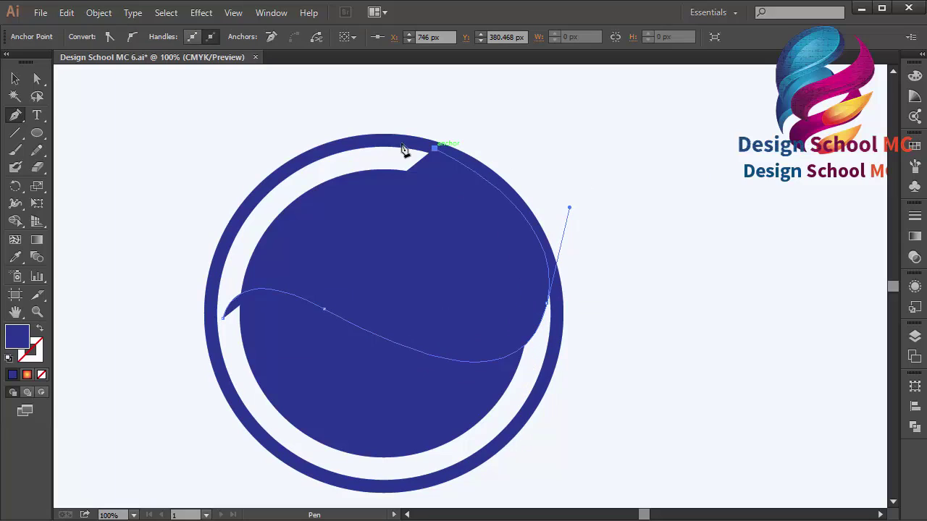
{"action": "left_click", "coordinate": [434, 147]}
{"action": "left_click", "coordinate": [320, 146]}
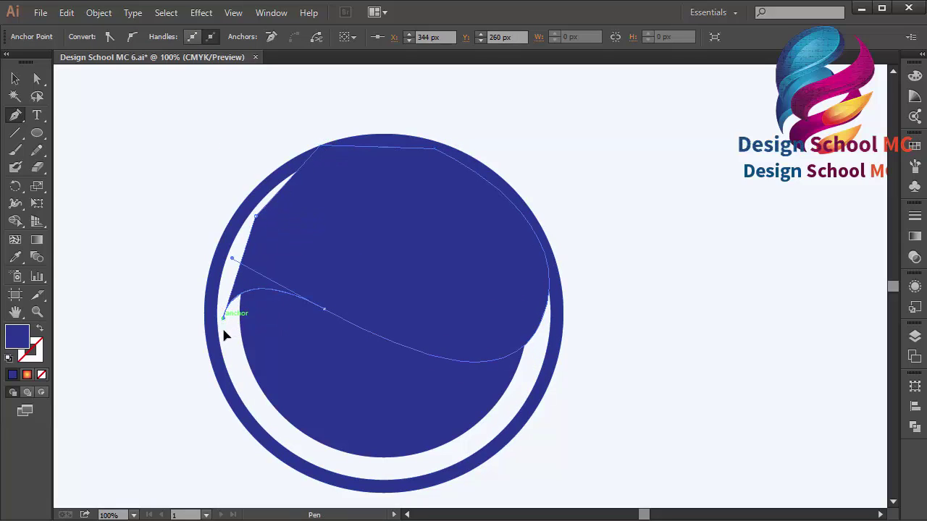
{"action": "left_click_drag", "start_coordinate": [223, 317], "coordinate": [210, 246]}
Select the path with the inner circle and apply Minus Front to form a wave-topped bowl.
{"action": "left_click", "coordinate": [15, 78]}
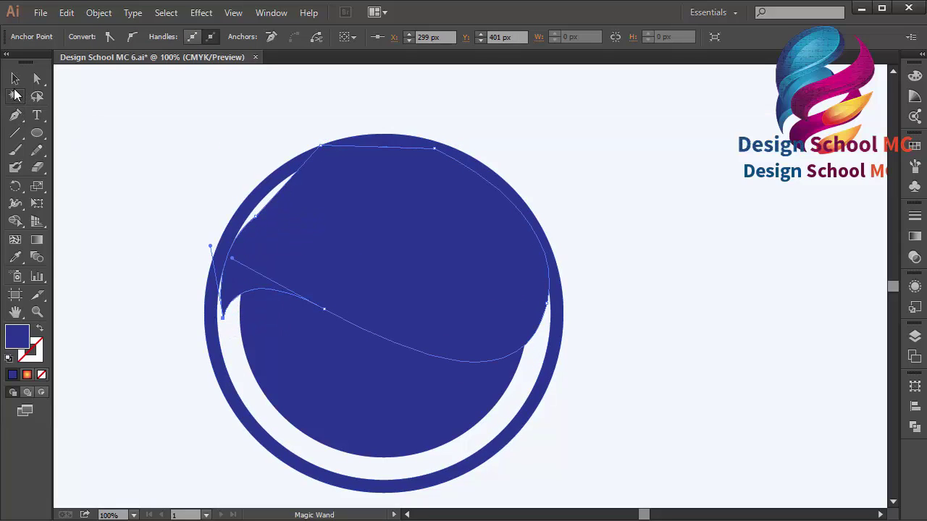
{"action": "left_click", "coordinate": [251, 310], "text": "shift"}
{"action": "left_click", "coordinate": [914, 427]}
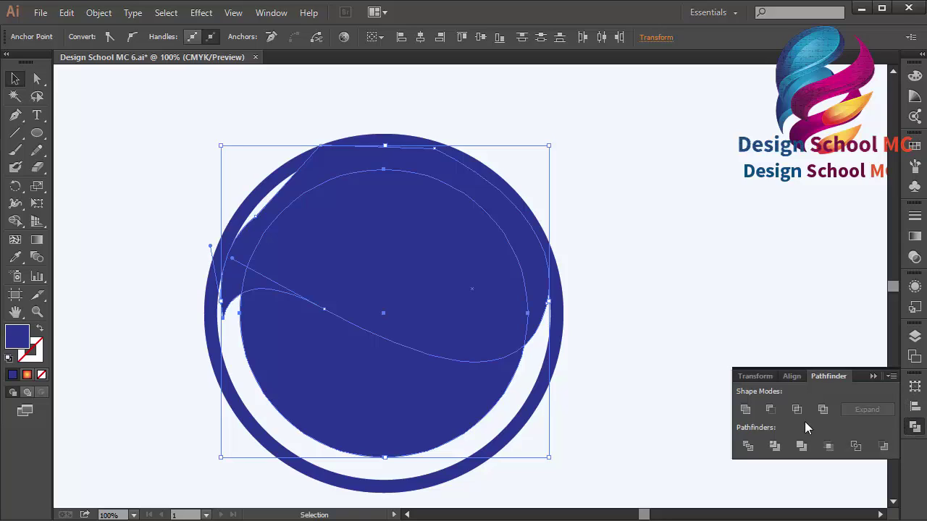
{"action": "left_click", "coordinate": [772, 409]}
{"action": "left_click", "coordinate": [871, 378]}
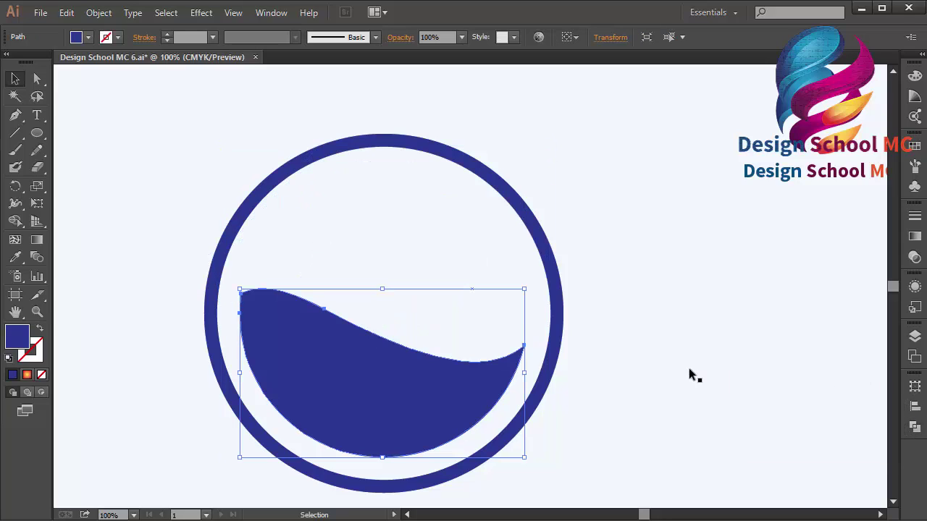
{"action": "left_click", "coordinate": [693, 374]}
{"action": "left_click", "coordinate": [16, 116]}
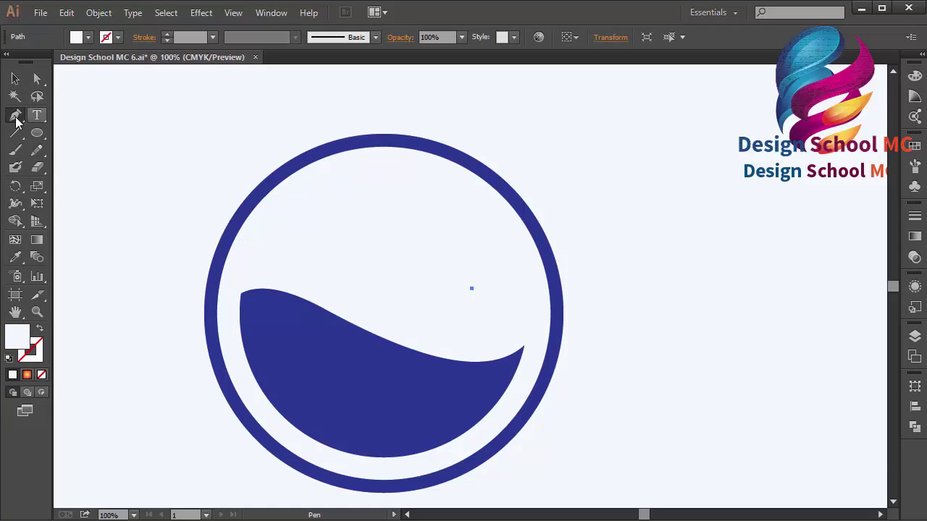
Draw a curling wave-crest shape on the bowl's upper edge and refine its curve handle.
{"action": "left_click", "coordinate": [384, 338]}
{"action": "left_click_drag", "start_coordinate": [447, 360], "coordinate": [565, 293]}
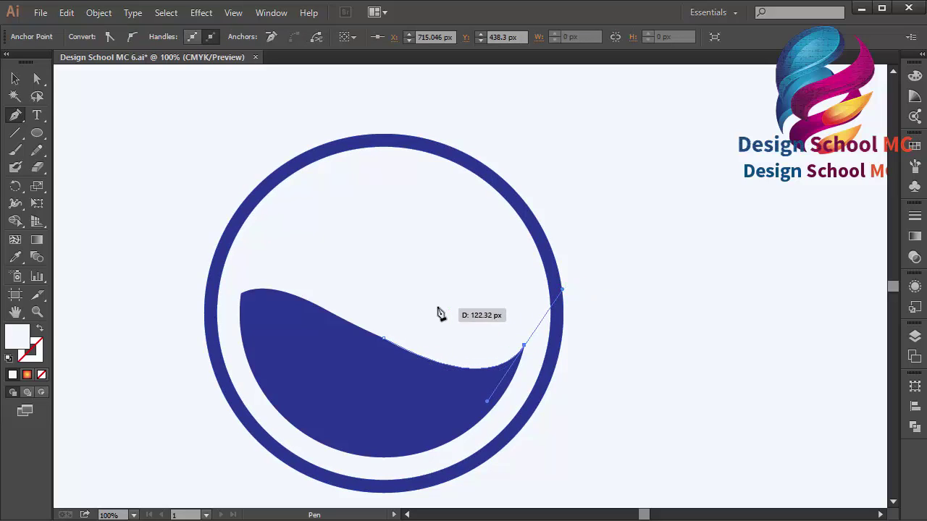
{"action": "left_click_drag", "start_coordinate": [393, 307], "coordinate": [362, 289]}
{"action": "key", "text": "ctrl+z"}
{"action": "left_click_drag", "start_coordinate": [472, 306], "coordinate": [437, 342]}
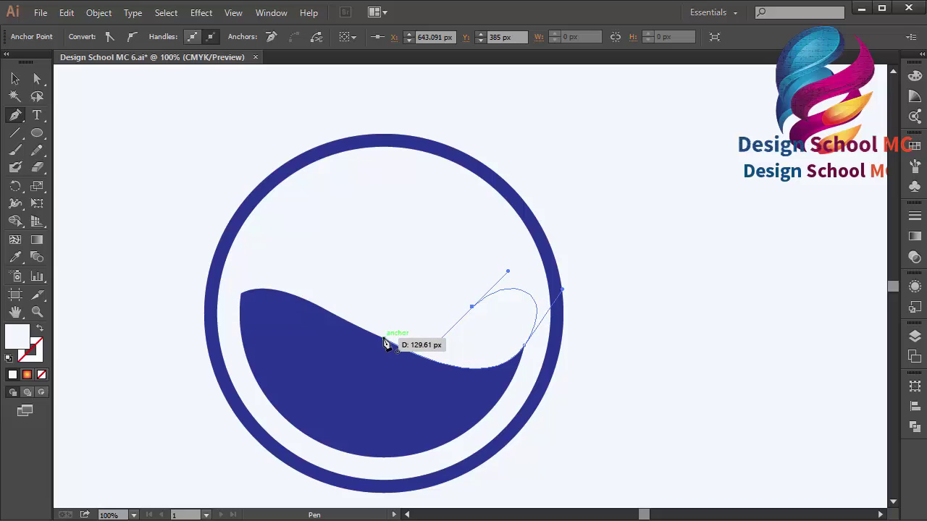
{"action": "left_click", "coordinate": [338, 318]}
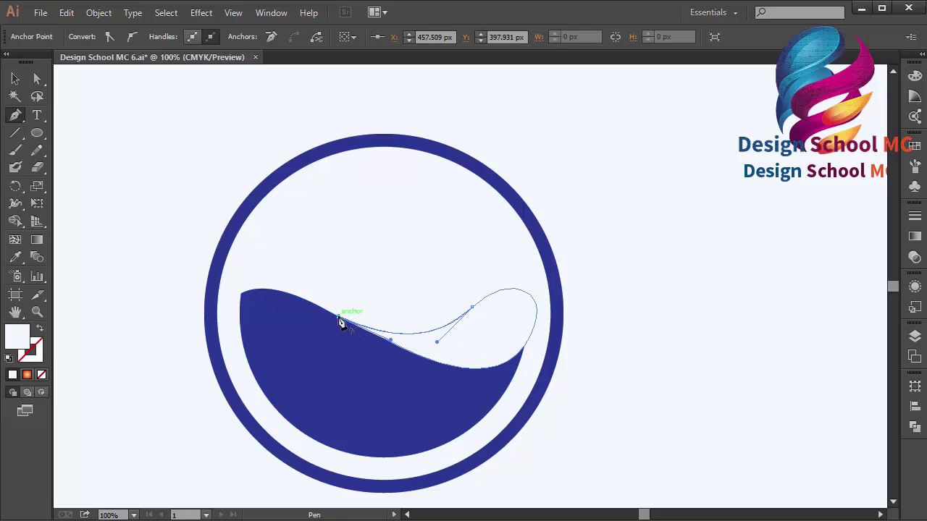
{"action": "left_click_drag", "start_coordinate": [385, 339], "coordinate": [384, 344]}
{"action": "left_click", "coordinate": [37, 77]}
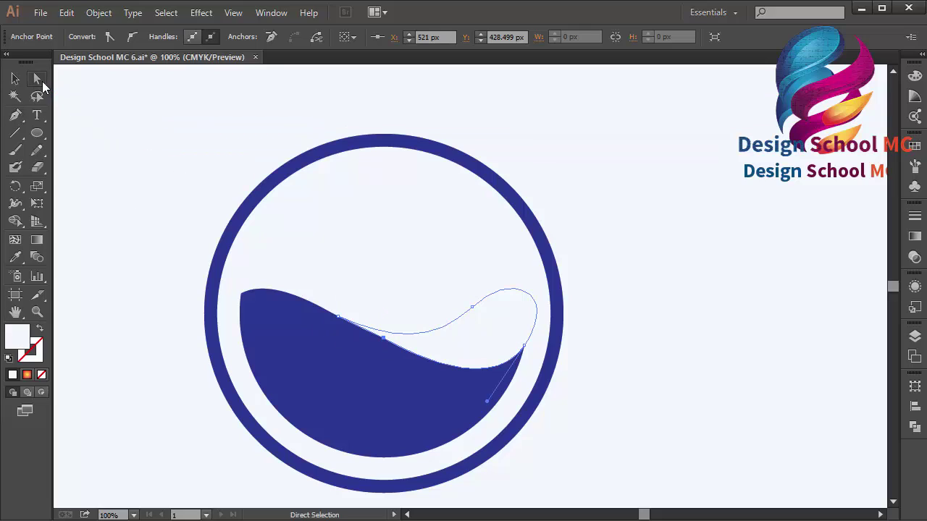
{"action": "left_click_drag", "start_coordinate": [485, 398], "coordinate": [478, 395]}
Fill the crest with light blue #29abe2 and adjust its lower anchor point.
{"action": "double_click", "coordinate": [19, 345]}
{"action": "type", "text": "29abe2"}
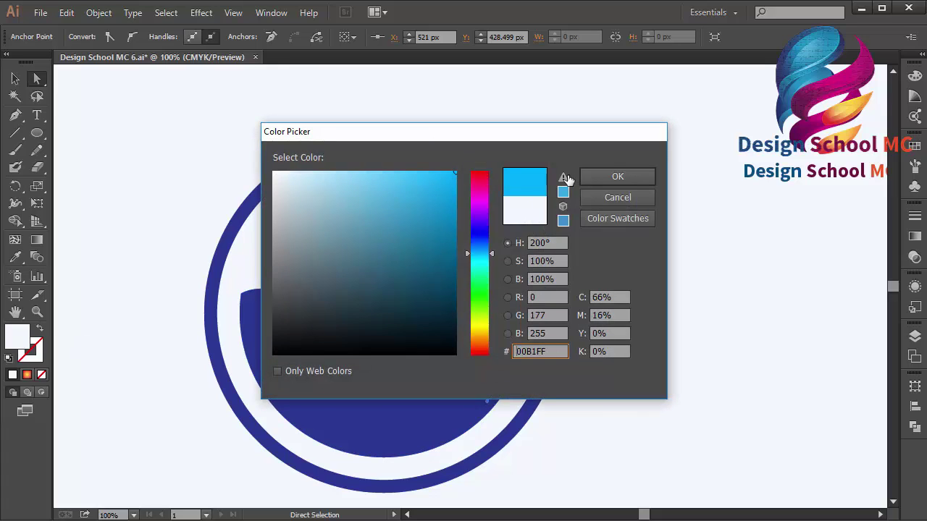
{"action": "left_click", "coordinate": [590, 175]}
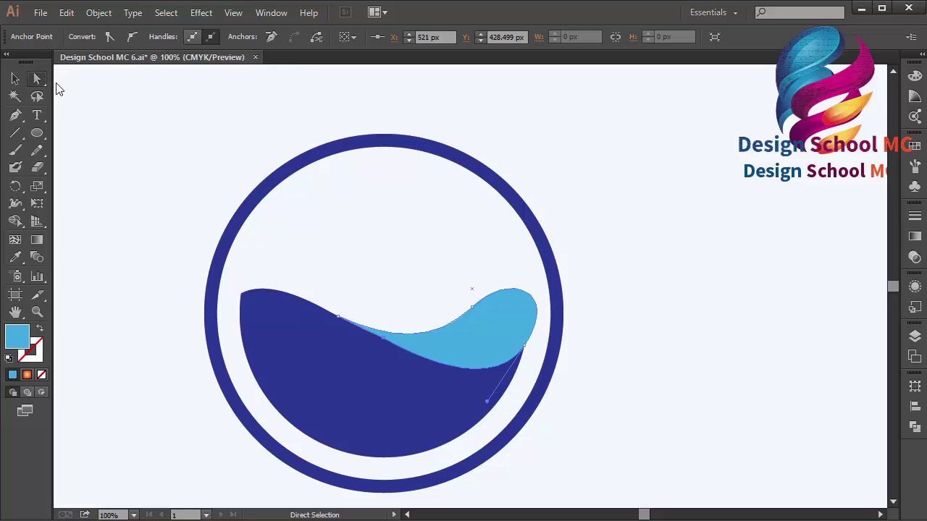
{"action": "left_click_drag", "start_coordinate": [383, 342], "coordinate": [380, 349]}
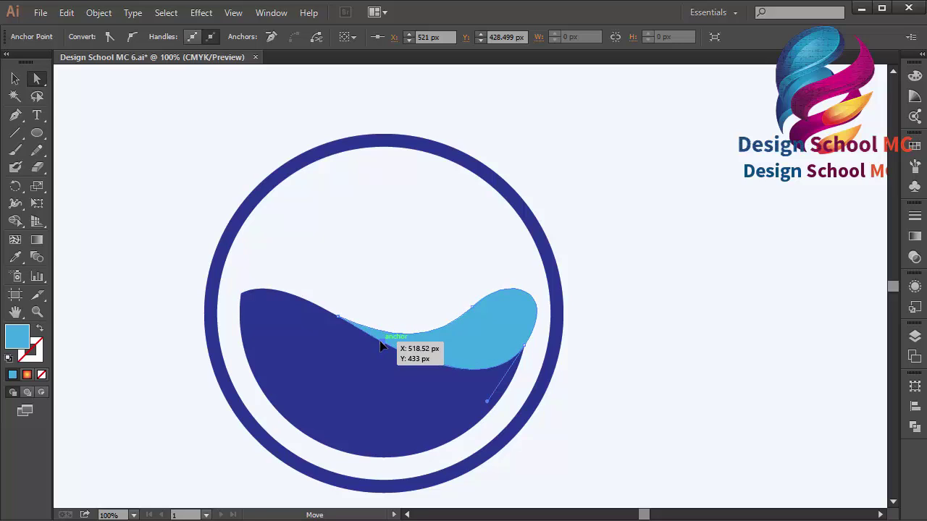
{"action": "left_click", "coordinate": [111, 265]}
{"action": "left_click", "coordinate": [485, 335]}
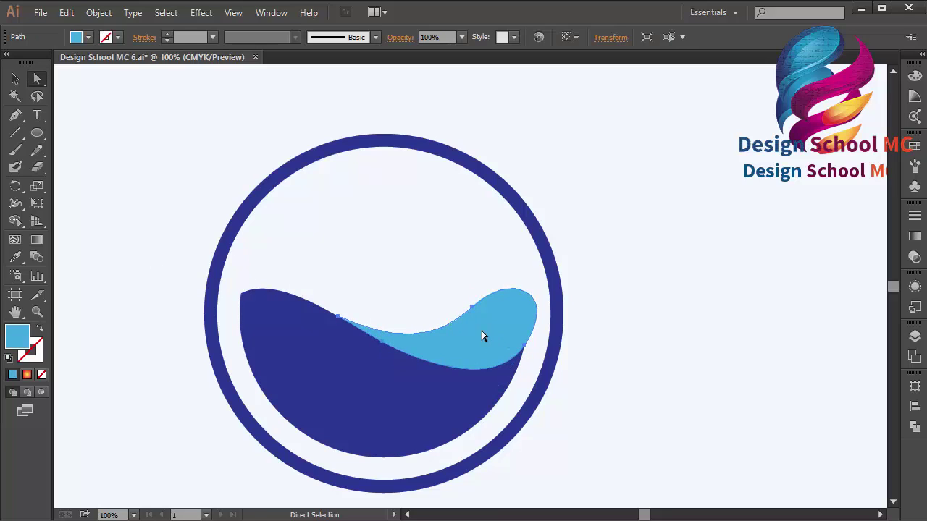
{"action": "left_click", "coordinate": [22, 80]}
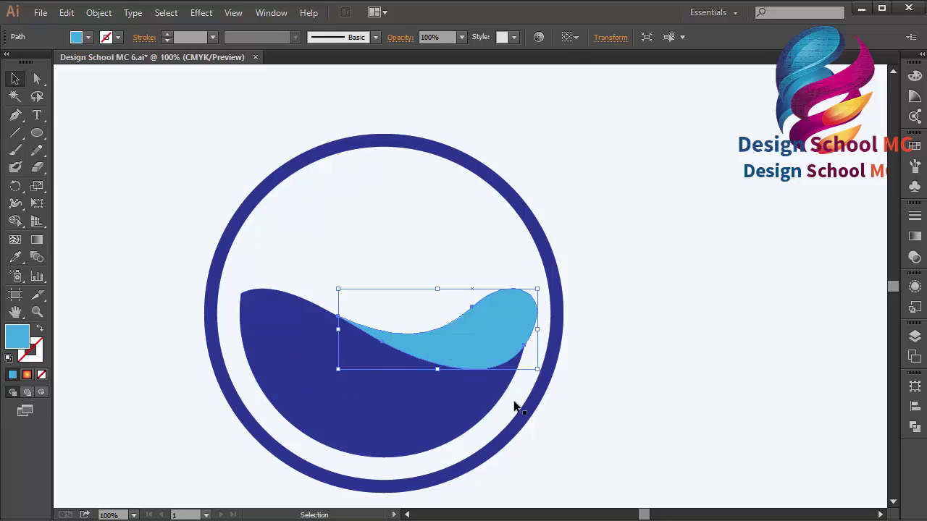
Give the wave crest the radial blue gradient swatch, running nearly vertically.
{"action": "left_click", "coordinate": [914, 147]}
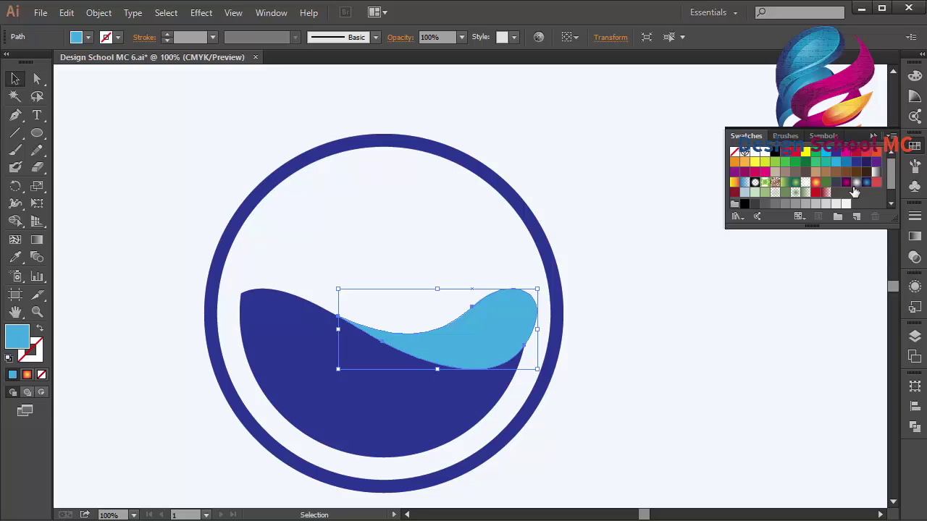
{"action": "left_click", "coordinate": [867, 183]}
{"action": "left_click", "coordinate": [37, 240]}
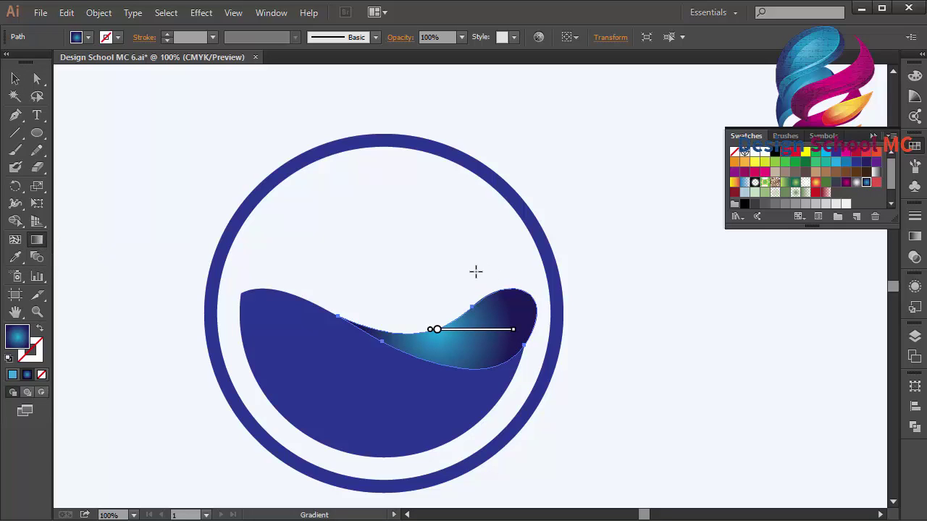
{"action": "mouse_move", "coordinate": [470, 270]}
{"action": "left_mouse_down"}
{"action": "mouse_move", "coordinate": [455, 420]}
{"action": "mouse_move", "coordinate": [447, 422]}
{"action": "left_mouse_up"}
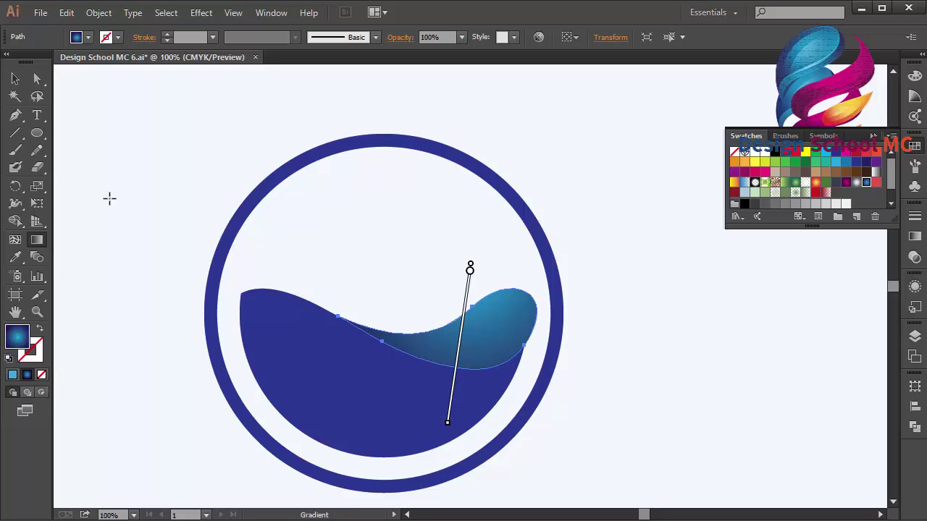
Apply the blue gradient to the bowl, directed from upper left to lower right, then deselect.
{"action": "left_click", "coordinate": [15, 78]}
{"action": "left_click", "coordinate": [322, 385]}
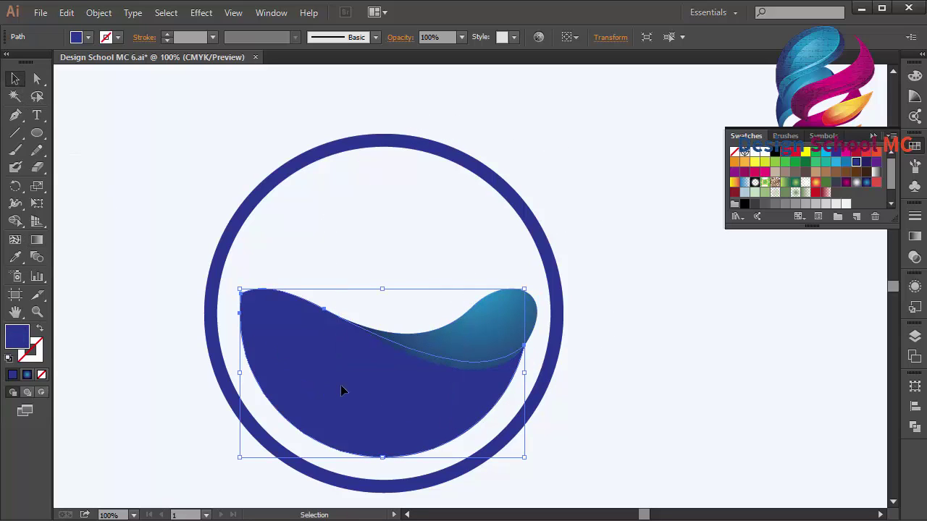
{"action": "left_click", "coordinate": [866, 183]}
{"action": "left_click", "coordinate": [37, 240]}
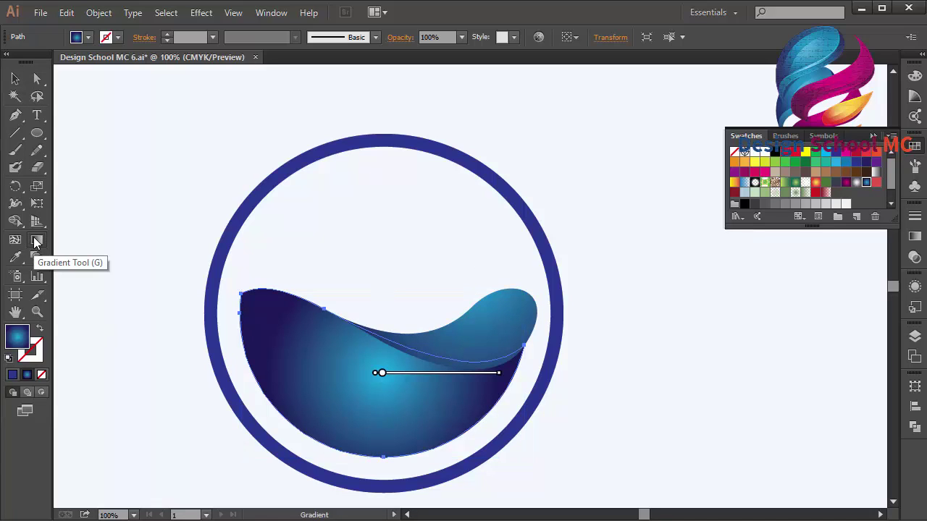
{"action": "left_click_drag", "start_coordinate": [265, 267], "coordinate": [502, 492]}
{"action": "left_click", "coordinate": [16, 78]}
{"action": "left_click", "coordinate": [672, 372]}
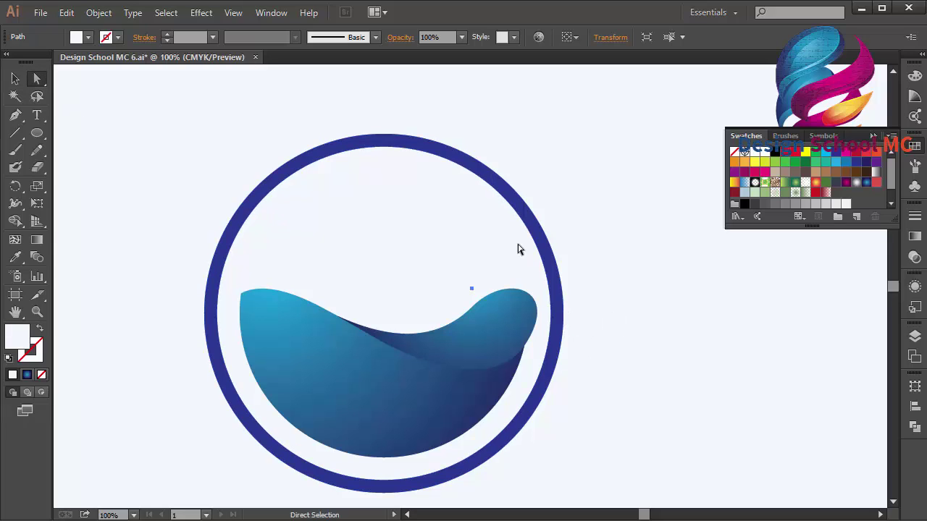
Apply the magenta gradient swatch to the ring, running diagonally from top right to bottom left.
{"action": "left_click", "coordinate": [550, 246]}
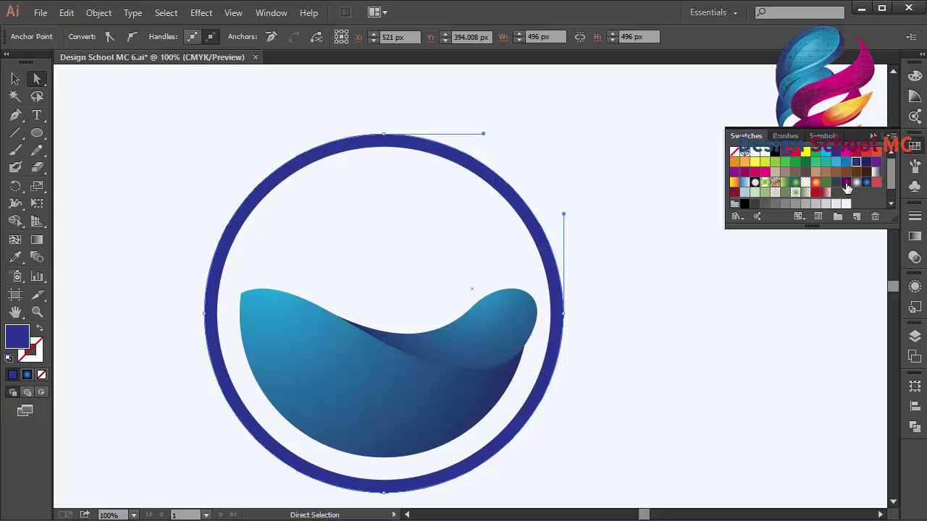
{"action": "left_click", "coordinate": [845, 184]}
{"action": "left_click", "coordinate": [37, 239]}
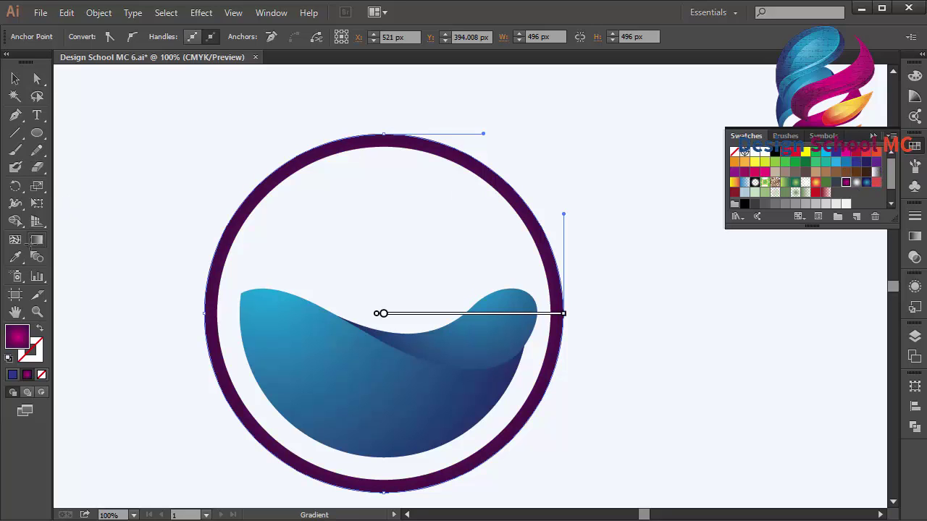
{"action": "mouse_move", "coordinate": [490, 144]}
{"action": "left_mouse_down"}
{"action": "mouse_move", "coordinate": [356, 480]}
{"action": "mouse_move", "coordinate": [280, 485]}
{"action": "left_mouse_up"}
{"action": "left_click", "coordinate": [16, 80]}
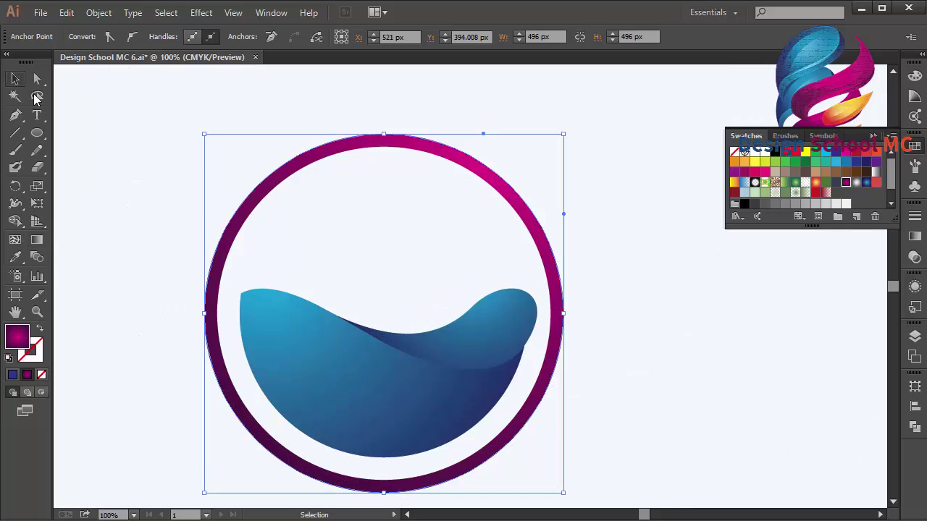
Zoom out to show the whole artboard at 66.67%.
{"action": "scroll", "coordinate": [168, 210], "scroll_direction": "up", "scroll_amount": 2}
{"action": "scroll", "coordinate": [167, 210], "scroll_direction": "left", "scroll_amount": 1}
{"action": "scroll", "coordinate": [190, 223], "scroll_direction": "down", "scroll_amount": 3}
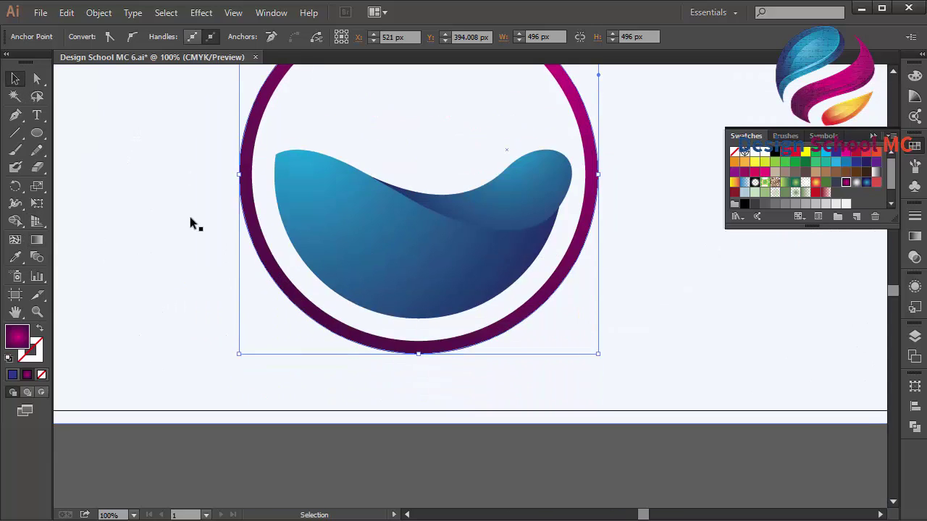
{"action": "scroll", "coordinate": [189, 223], "scroll_direction": "up", "scroll_amount": 4}
{"action": "scroll", "coordinate": [190, 223], "scroll_direction": "right", "scroll_amount": 1}
{"action": "key", "text": "ctrl+minus"}
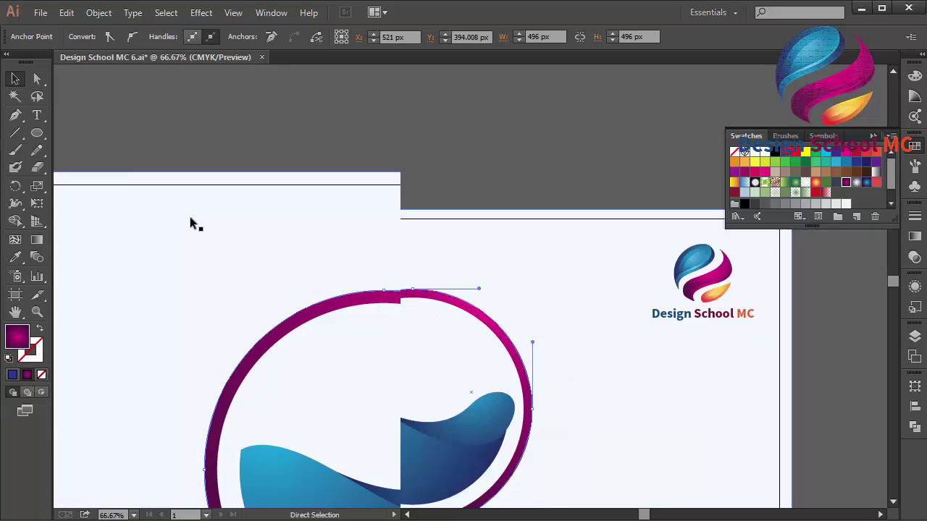
{"action": "scroll", "coordinate": [189, 216], "scroll_direction": "down", "scroll_amount": 4}
Deselect the ring and draw magenta bubble circles of varying sizes above the wave, down to a tiny one near the ring top.
{"action": "left_click", "coordinate": [129, 186]}
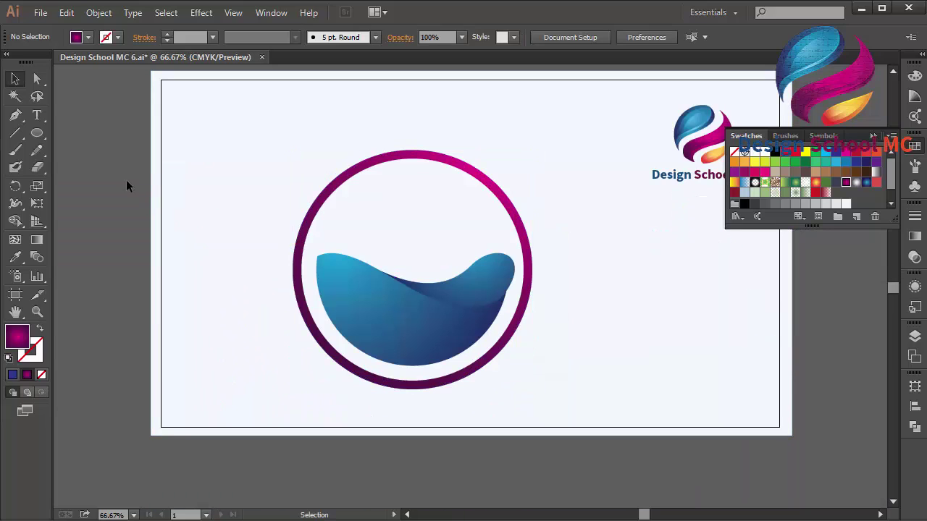
{"action": "left_click", "coordinate": [37, 133]}
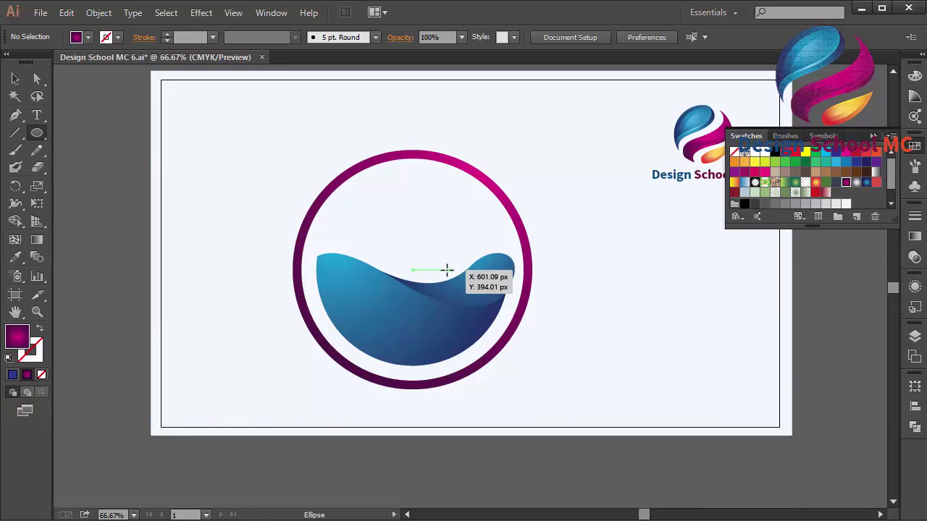
{"action": "left_click_drag", "start_coordinate": [441, 268], "coordinate": [344, 194]}
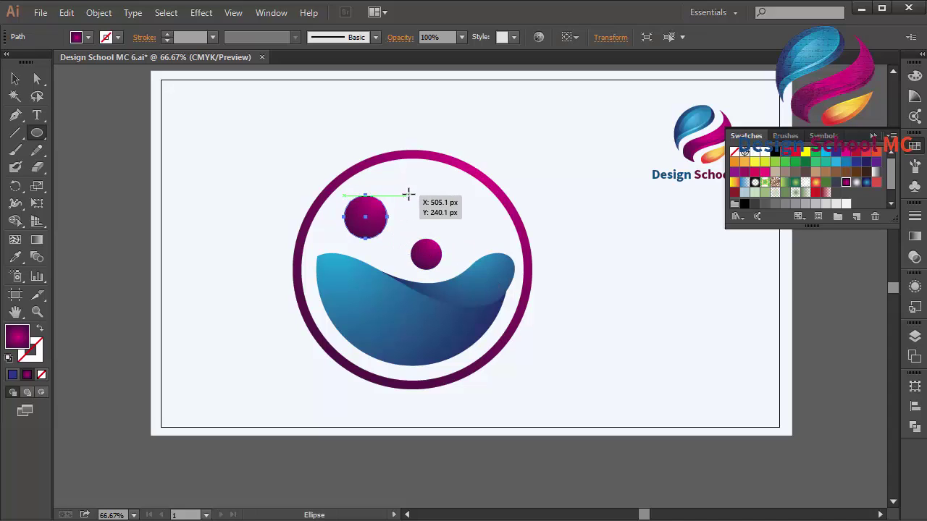
{"action": "left_click_drag", "start_coordinate": [412, 196], "coordinate": [425, 217]}
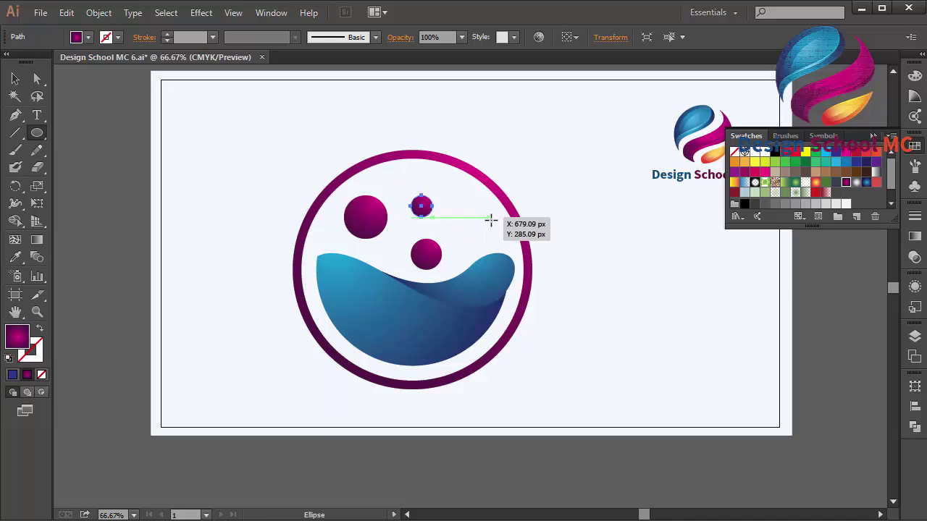
{"action": "left_click_drag", "start_coordinate": [498, 238], "coordinate": [478, 220]}
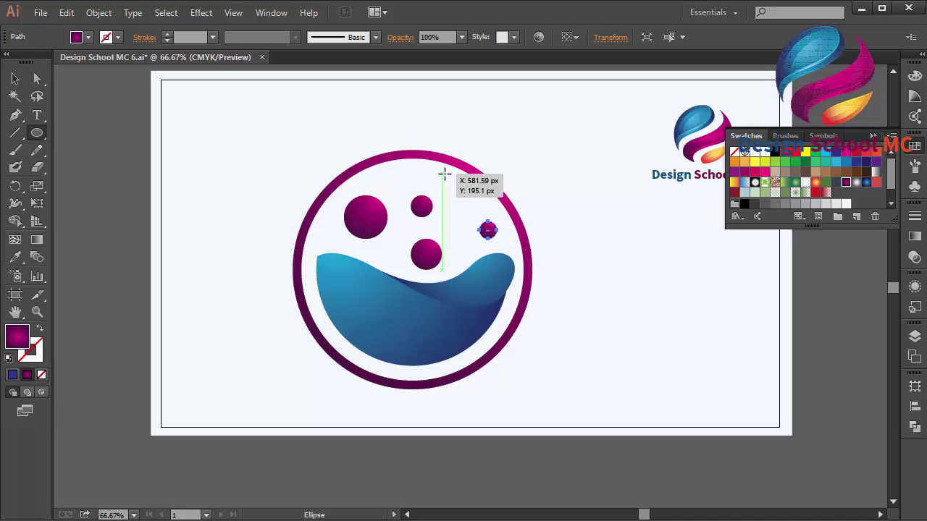
{"action": "left_click_drag", "start_coordinate": [386, 172], "coordinate": [399, 182]}
Select all the bubbles and drag one gradient across them from the ring top to its bottom, then deselect.
{"action": "key", "text": "v"}
{"action": "left_click", "coordinate": [385, 223], "text": "shift"}
{"action": "left_click", "coordinate": [422, 208], "text": "shift"}
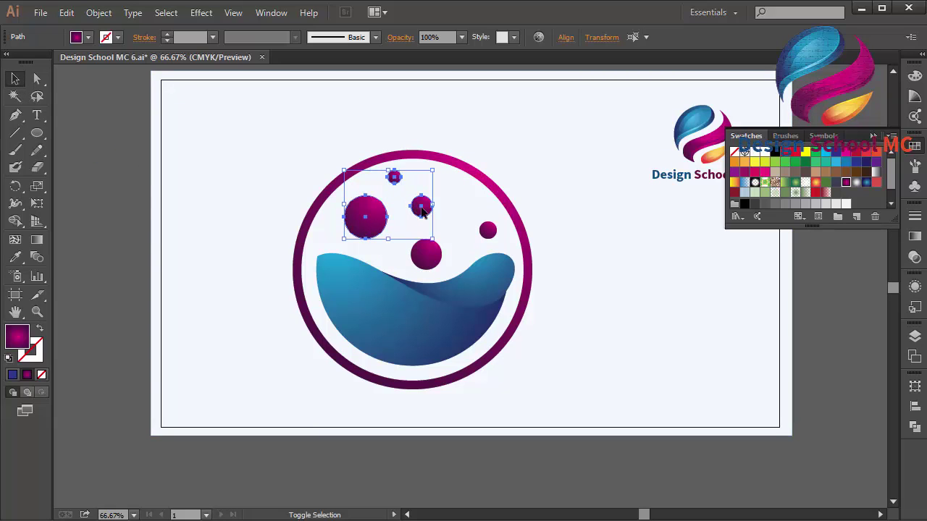
{"action": "left_click", "coordinate": [427, 257], "text": "shift"}
{"action": "left_click", "coordinate": [491, 233], "text": "shift"}
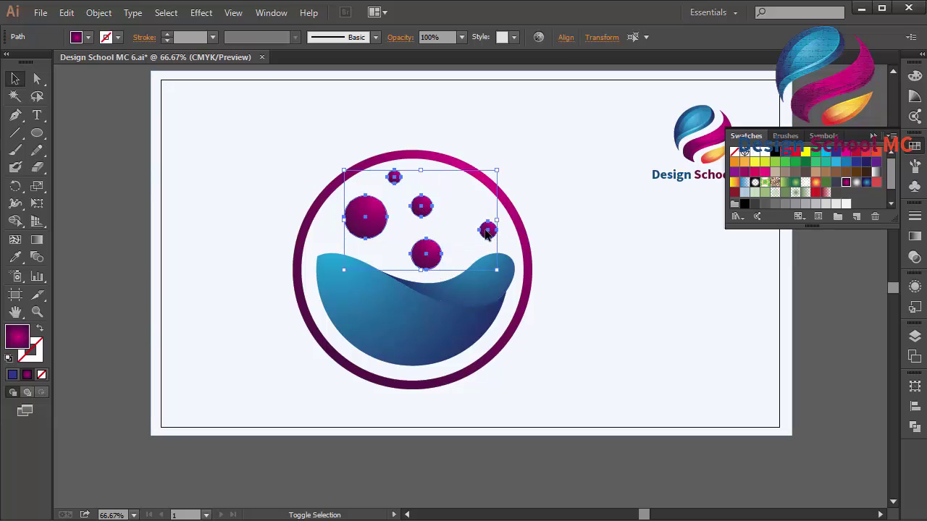
{"action": "left_click", "coordinate": [37, 240]}
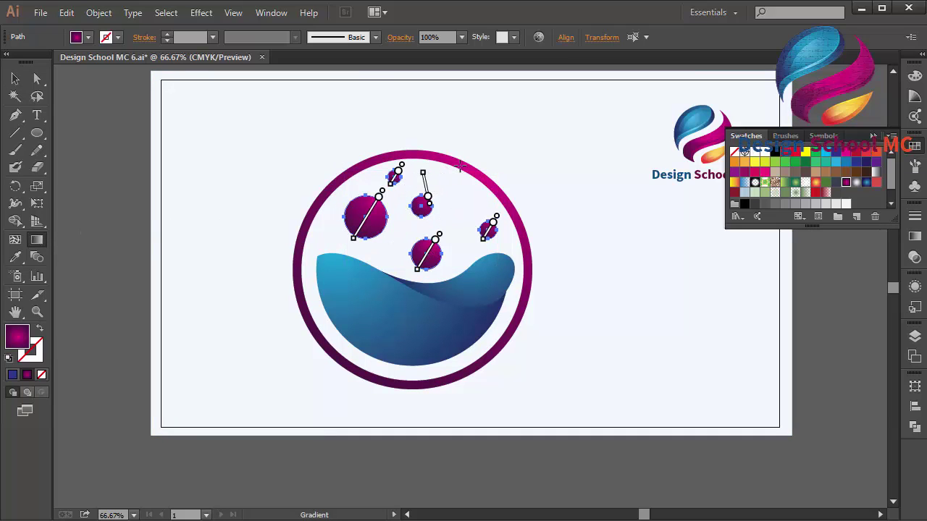
{"action": "left_click_drag", "start_coordinate": [451, 180], "coordinate": [412, 306]}
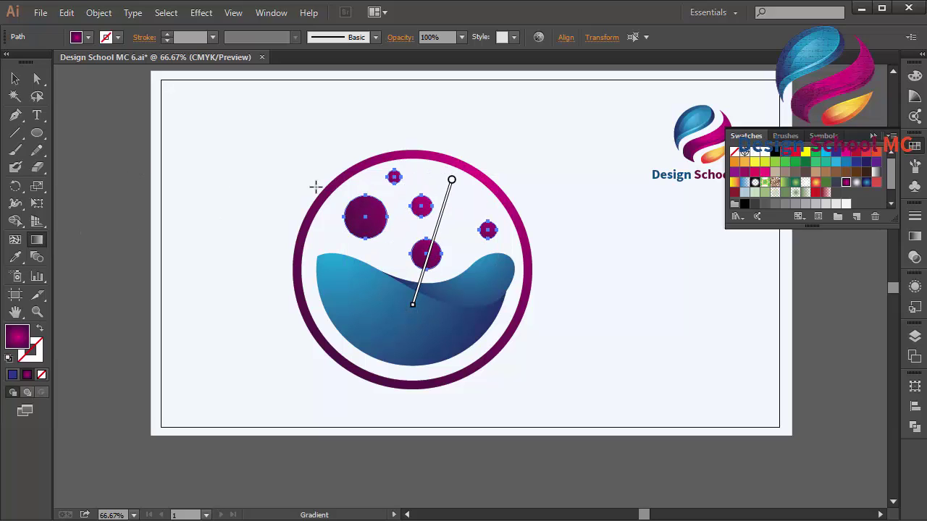
{"action": "left_click_drag", "start_coordinate": [412, 306], "coordinate": [393, 367]}
{"action": "key", "text": "v"}
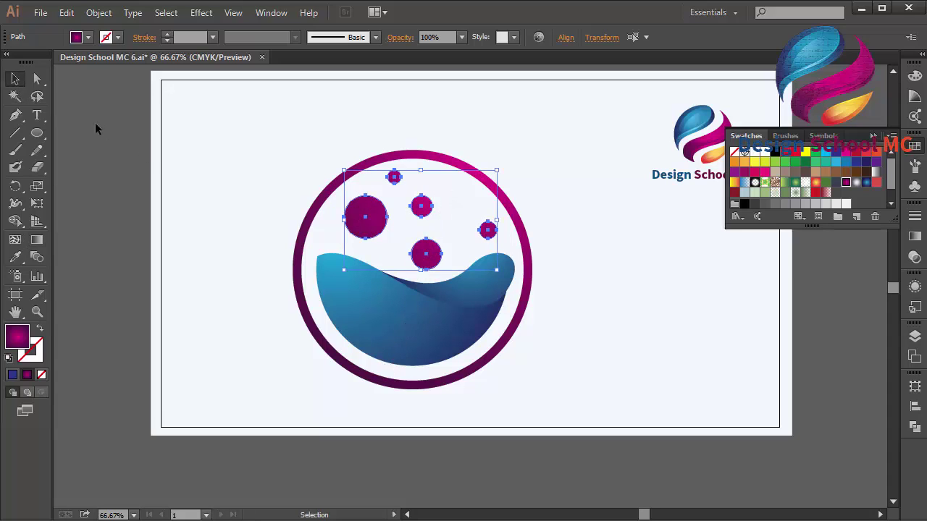
{"action": "left_click", "coordinate": [106, 127]}
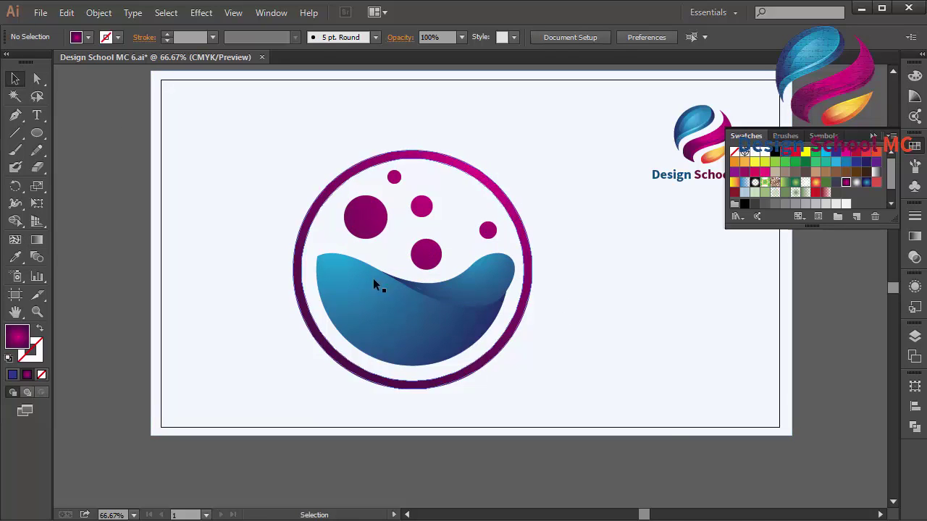
At 200% zoom, drag the crest's lower-right tip anchor down-left to reshape the curve.
{"action": "key", "text": "ctrl+plus"}
{"action": "key", "text": "ctrl+plus"}
{"action": "key", "text": "ctrl+plus"}
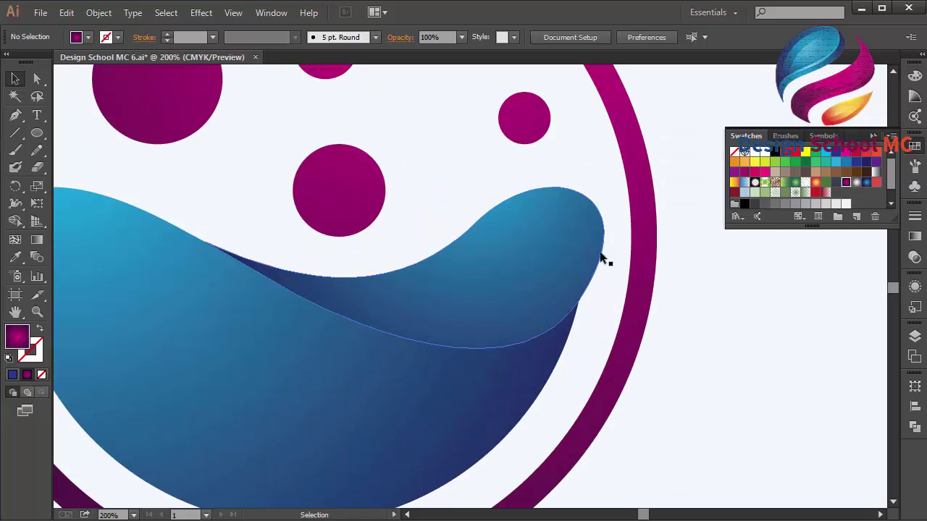
{"action": "left_click", "coordinate": [37, 80]}
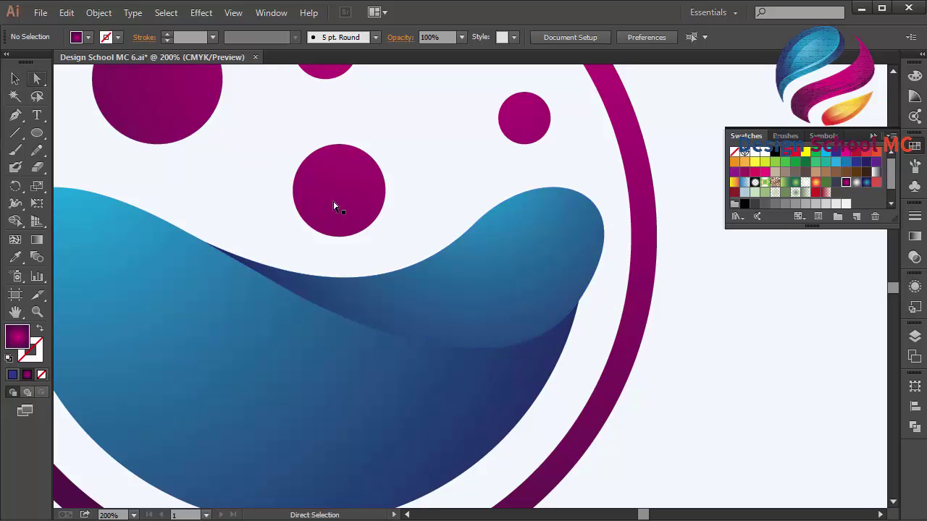
{"action": "left_click", "coordinate": [575, 297]}
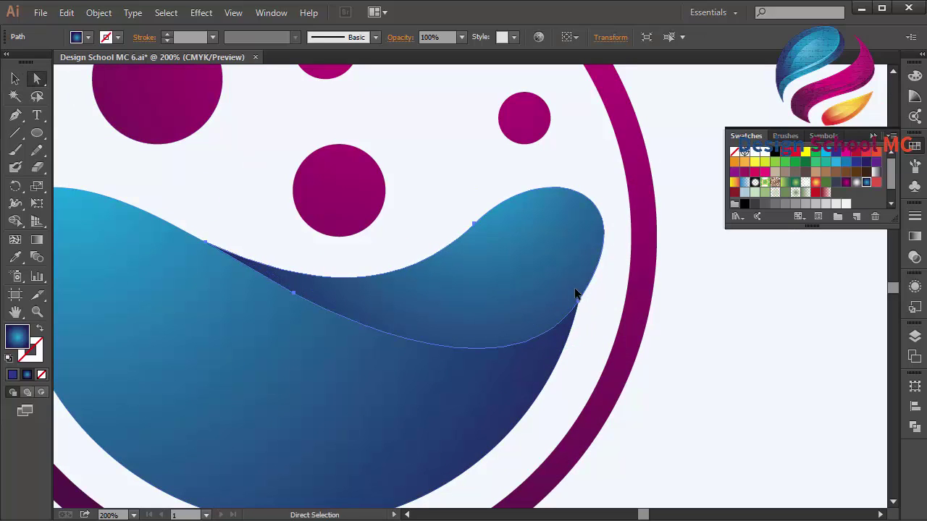
{"action": "left_click_drag", "start_coordinate": [38, 81], "coordinate": [79, 89]}
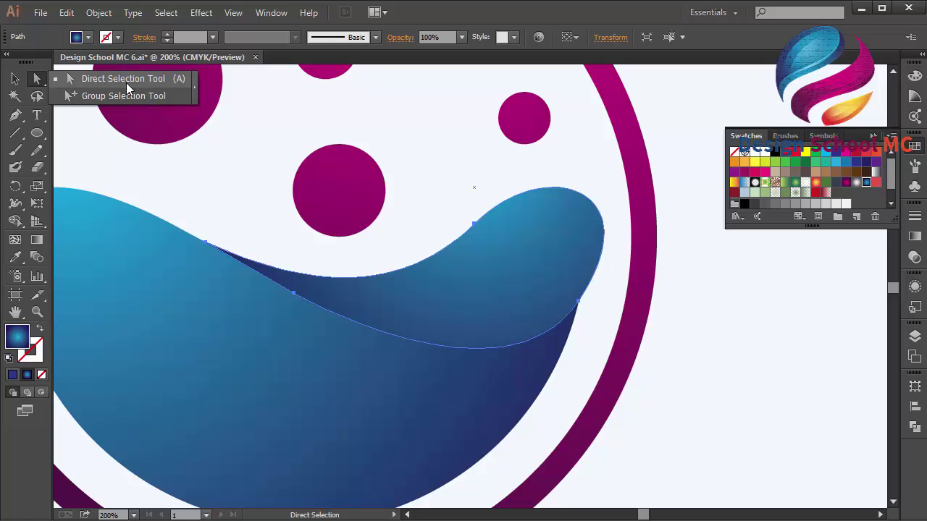
{"action": "left_click_drag", "start_coordinate": [125, 82], "coordinate": [125, 82]}
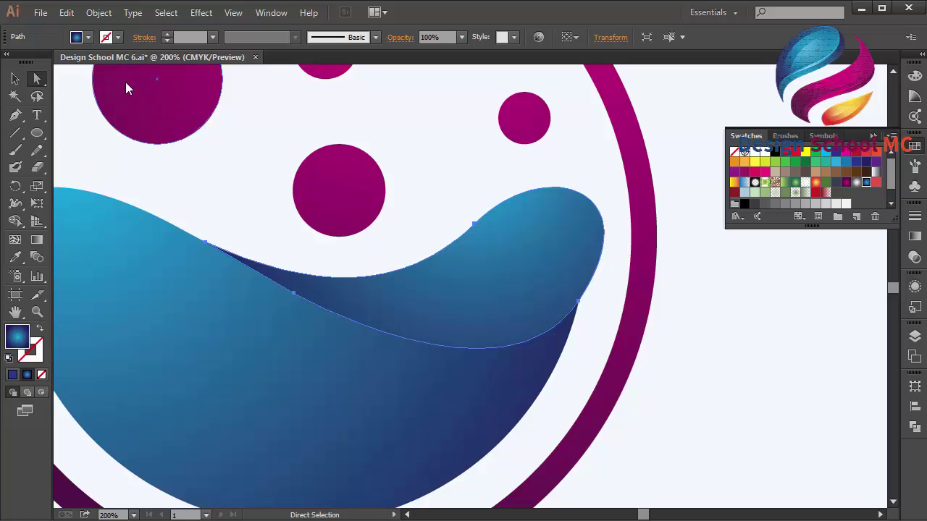
{"action": "left_click", "coordinate": [578, 303]}
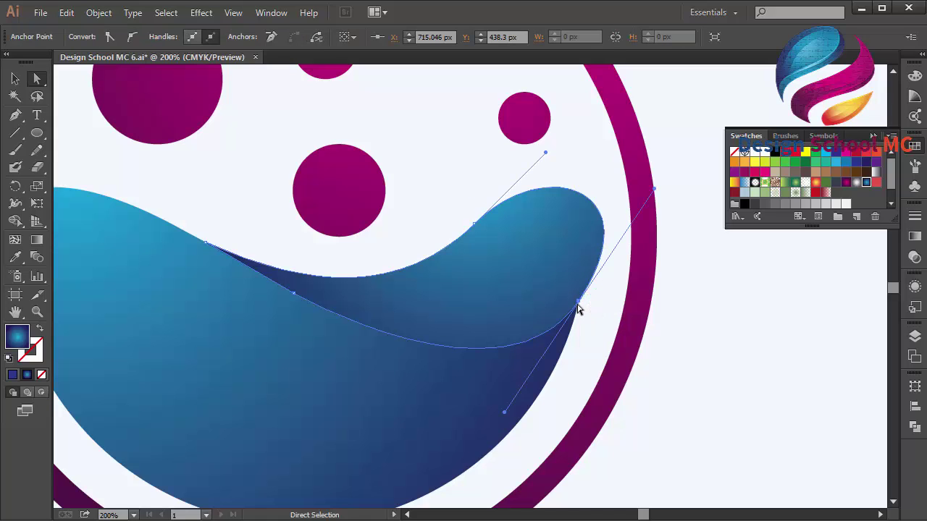
{"action": "left_click_drag", "start_coordinate": [579, 304], "coordinate": [567, 332]}
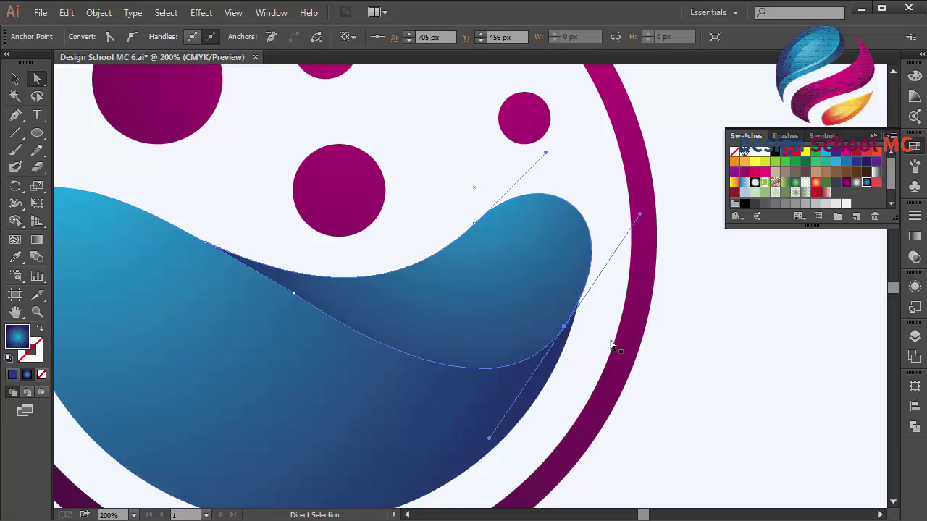
{"action": "left_click", "coordinate": [695, 327]}
Redraw the crest's gradient from its tip down-left so the tip is lighter, then fit the artboard in view.
{"action": "left_click", "coordinate": [496, 324]}
{"action": "left_click", "coordinate": [37, 239]}
{"action": "left_click_drag", "start_coordinate": [360, 244], "coordinate": [531, 407]}
{"action": "left_click_drag", "start_coordinate": [495, 195], "coordinate": [270, 501]}
{"action": "left_click", "coordinate": [15, 78]}
{"action": "left_click", "coordinate": [663, 359]}
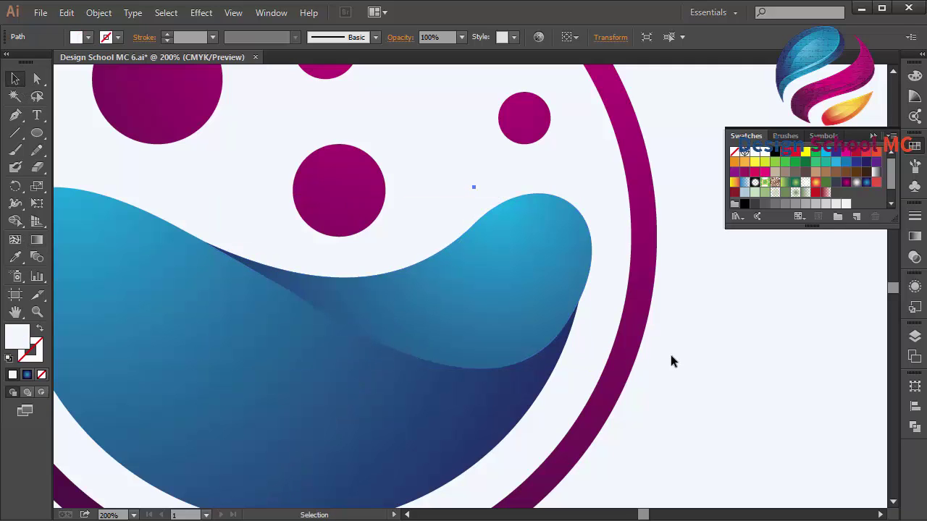
{"action": "key", "text": "ctrl+0"}
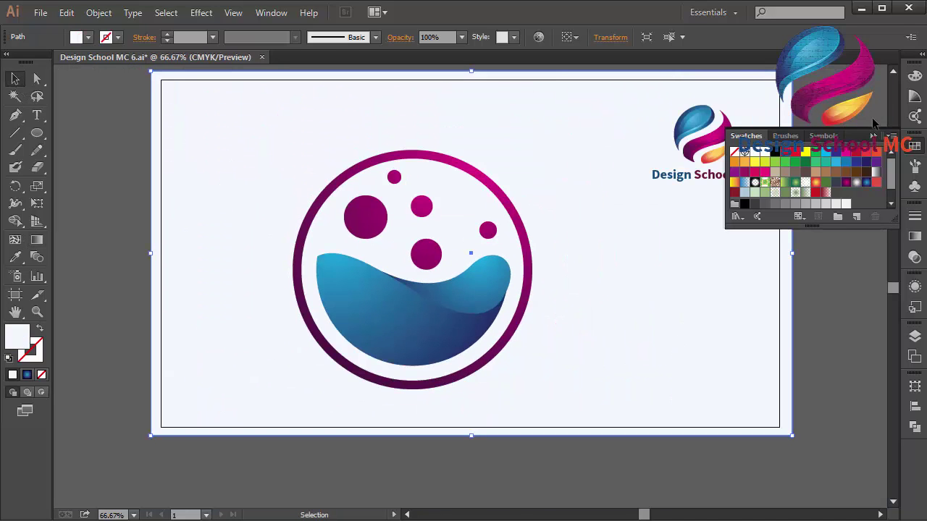
With the Swatches panel closed, shift the tiny top bubble slightly right and deselect it.
{"action": "left_click", "coordinate": [874, 136]}
{"action": "left_click", "coordinate": [838, 147]}
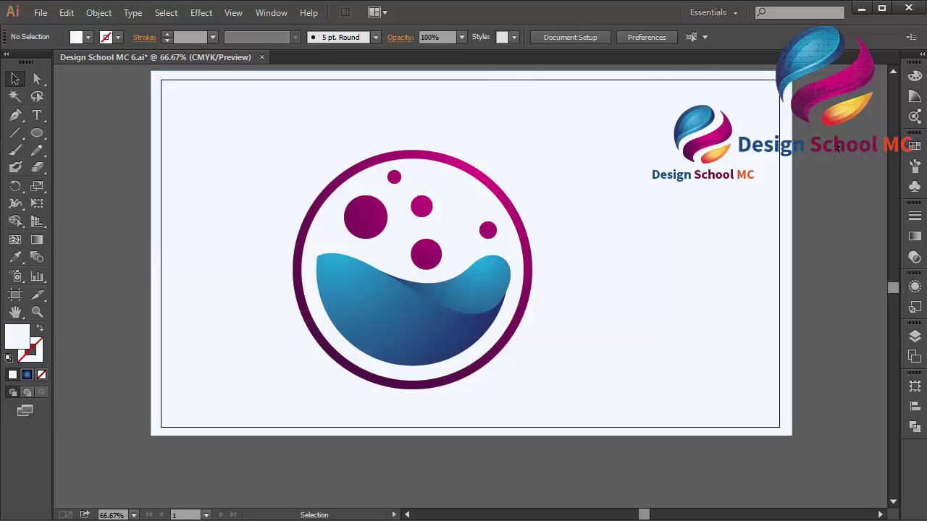
{"action": "left_click_drag", "start_coordinate": [401, 178], "coordinate": [426, 188]}
{"action": "left_click", "coordinate": [99, 227]}
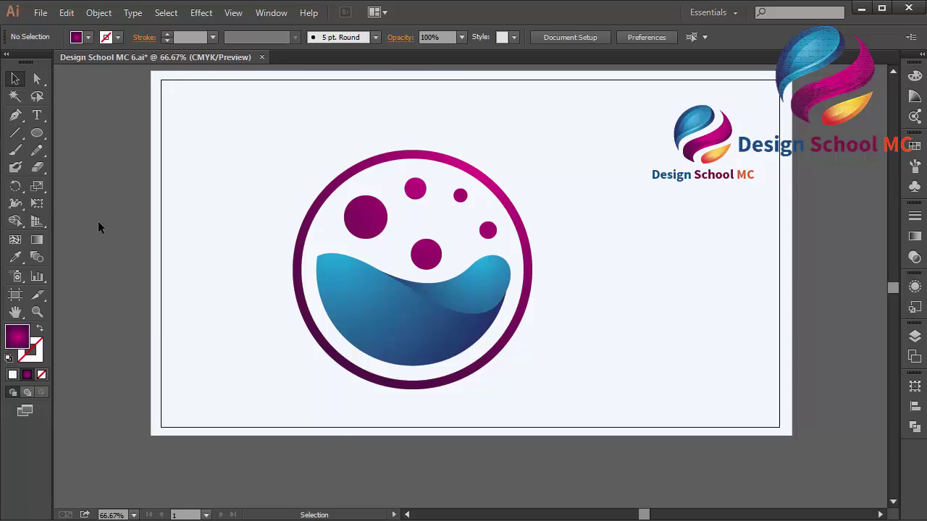